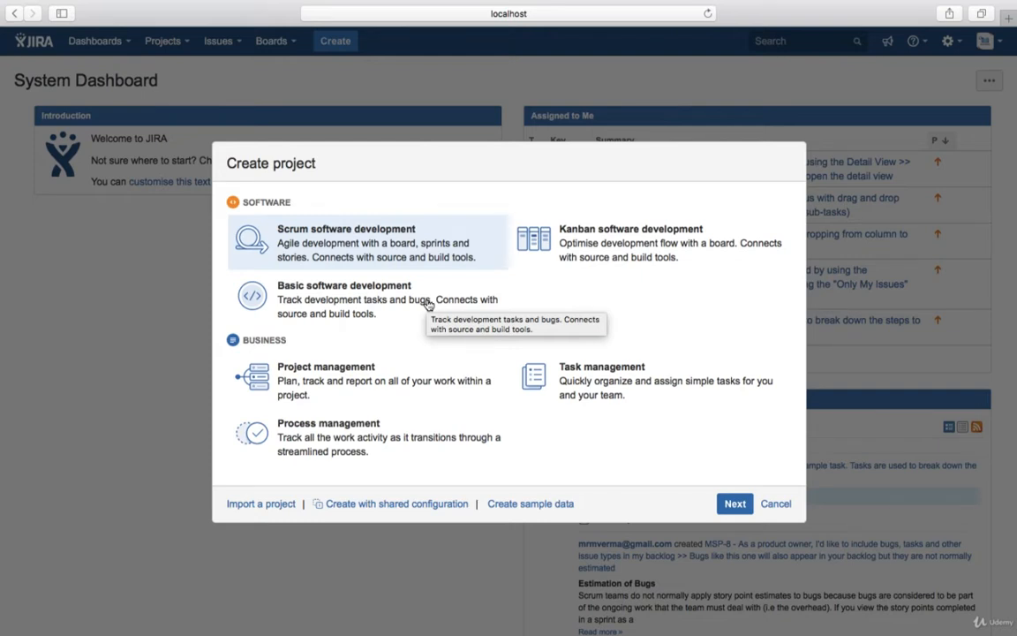
- Review the project templates and the Scrum software development template's details and name form, returning to the template list
{"action": "left_click", "coordinate": [340, 390]}
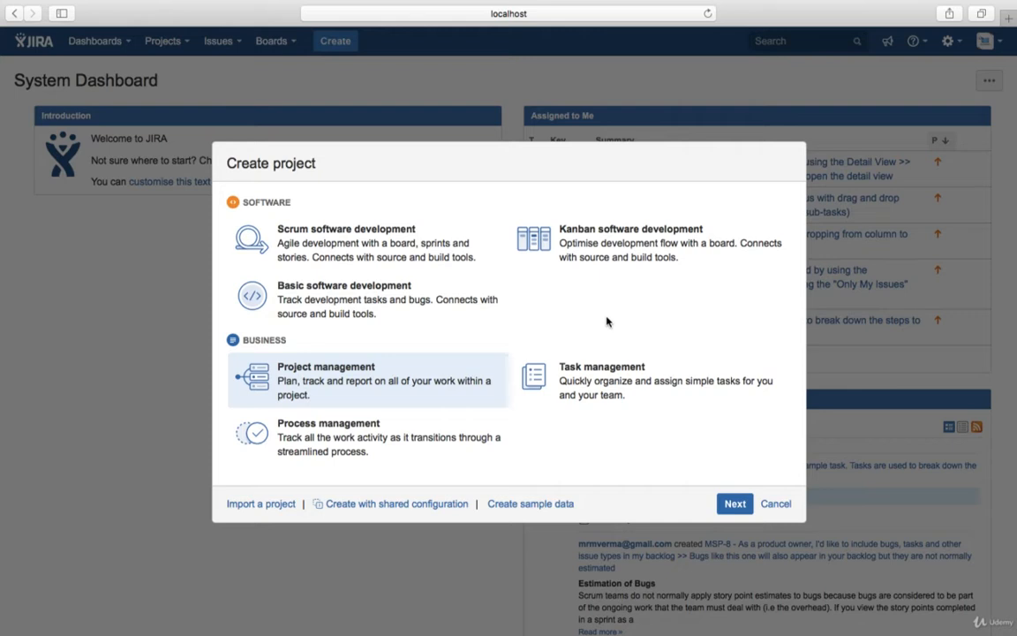
{"action": "left_click", "coordinate": [356, 447]}
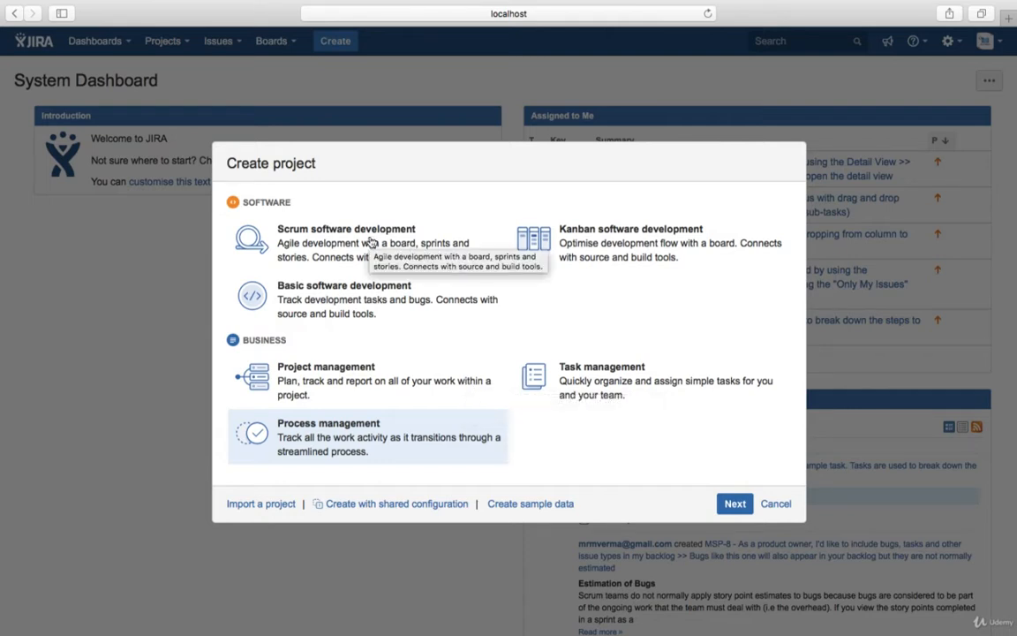
{"action": "left_click", "coordinate": [372, 243]}
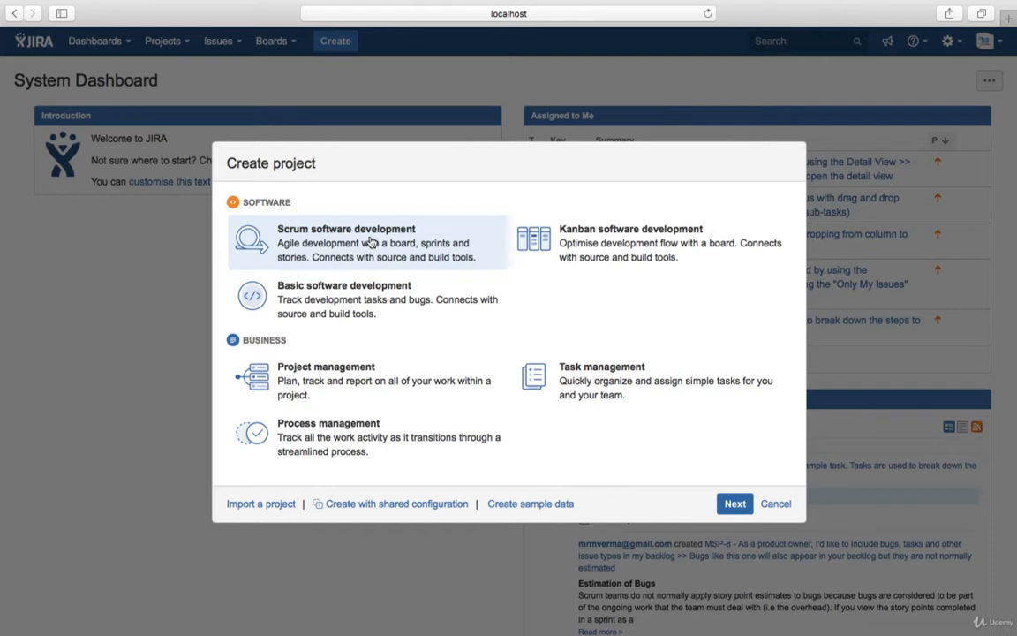
{"action": "left_click", "coordinate": [735, 504]}
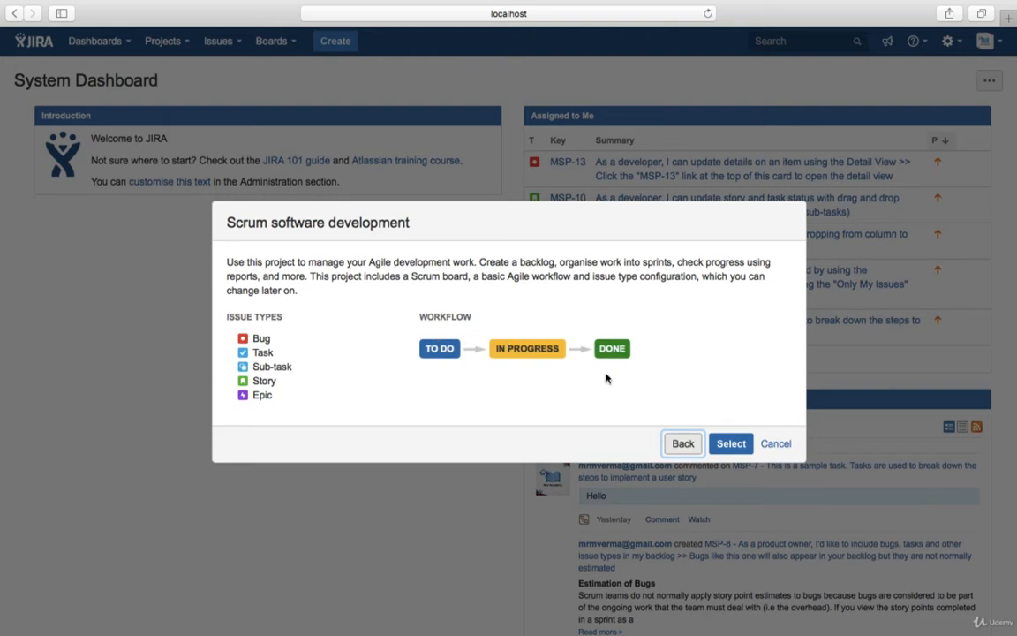
{"action": "left_click", "coordinate": [731, 444]}
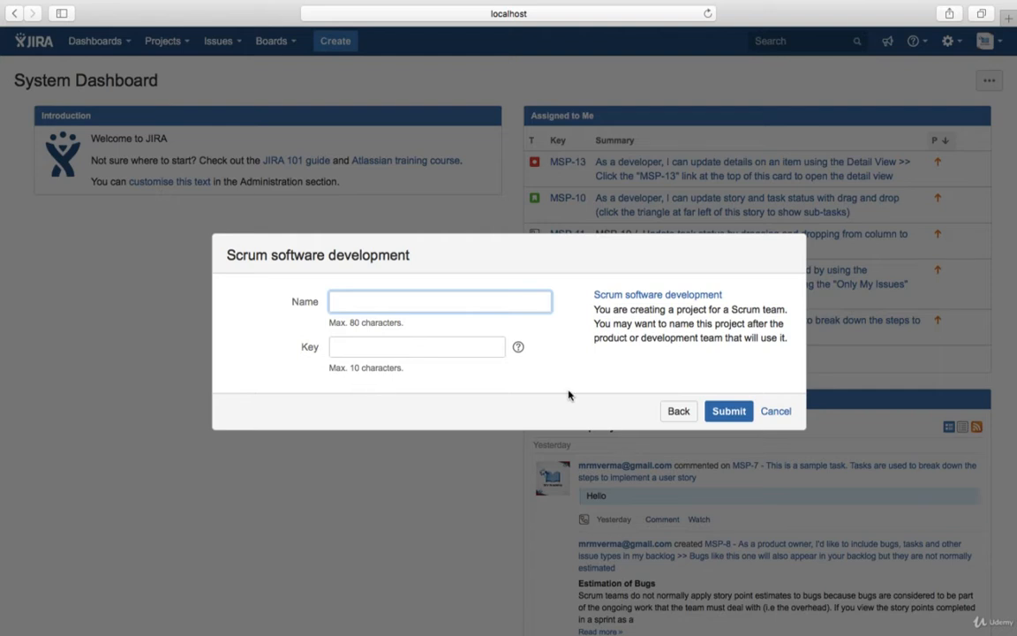
{"action": "left_click", "coordinate": [679, 411]}
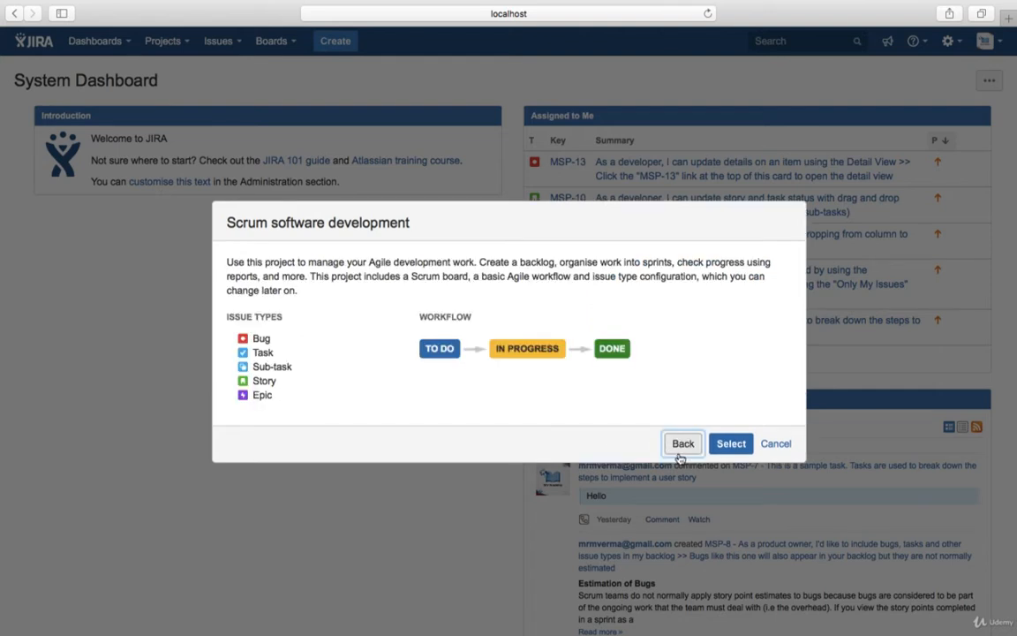
{"action": "left_click", "coordinate": [681, 446]}
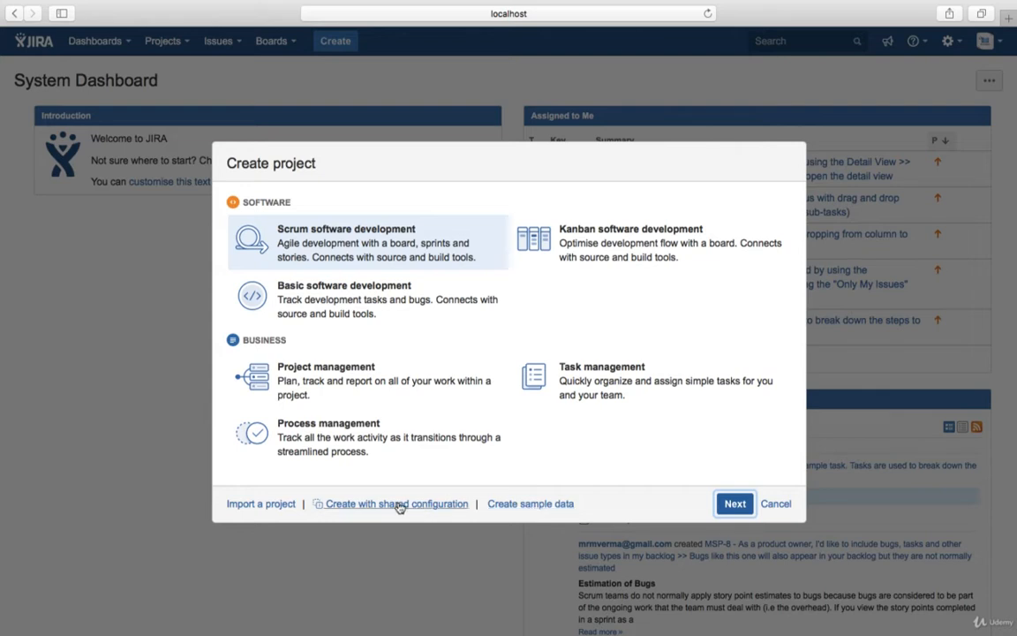
- Look at the sample-data project options, close them, and reopen the Create project dialog
{"action": "left_click", "coordinate": [554, 506]}
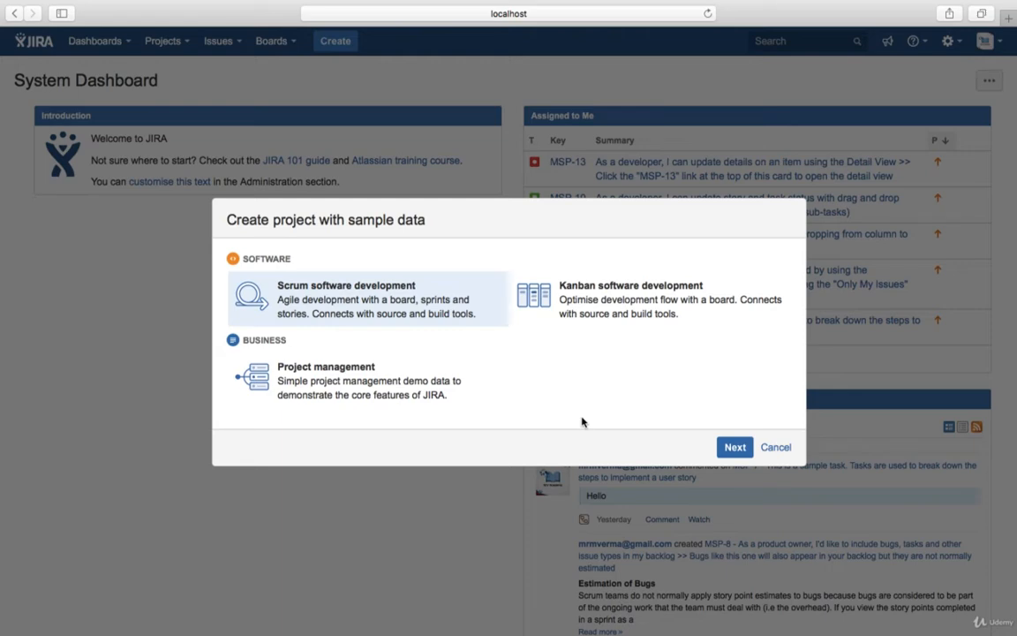
{"action": "left_click", "coordinate": [775, 455]}
{"action": "left_click", "coordinate": [191, 53]}
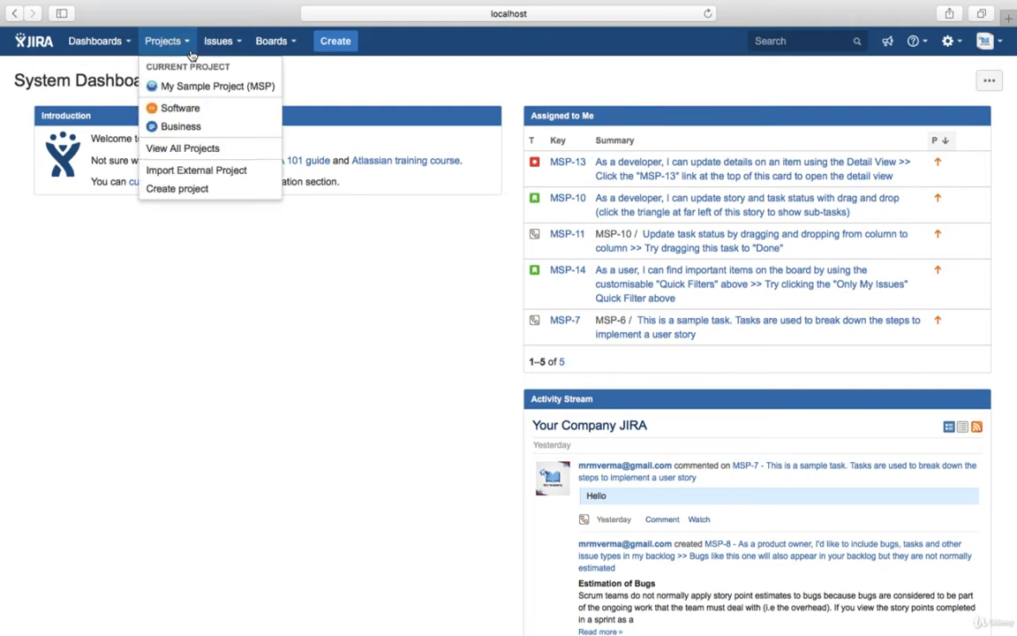
{"action": "left_click", "coordinate": [186, 188]}
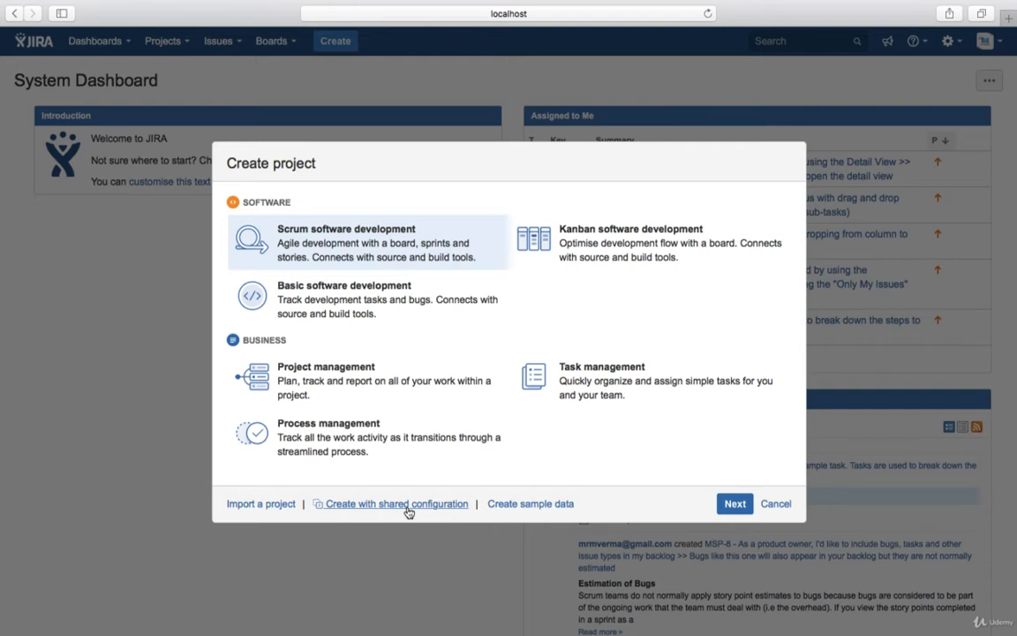
- Explore creating a project with shared configuration from My Sample Project (MSP), then go back
{"action": "left_click", "coordinate": [409, 505]}
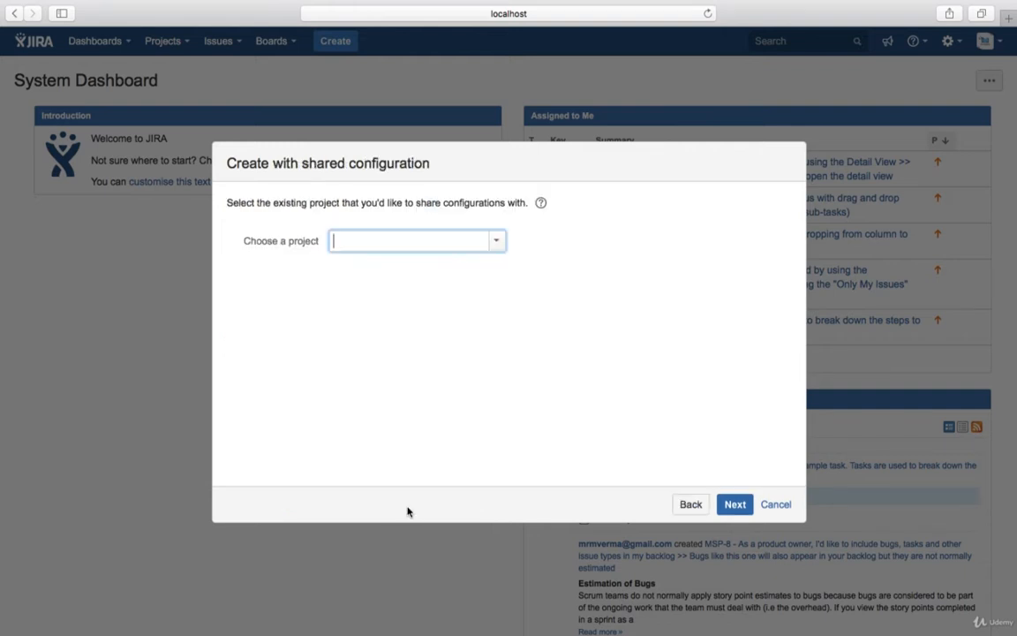
{"action": "left_click", "coordinate": [498, 242]}
{"action": "left_click", "coordinate": [431, 288]}
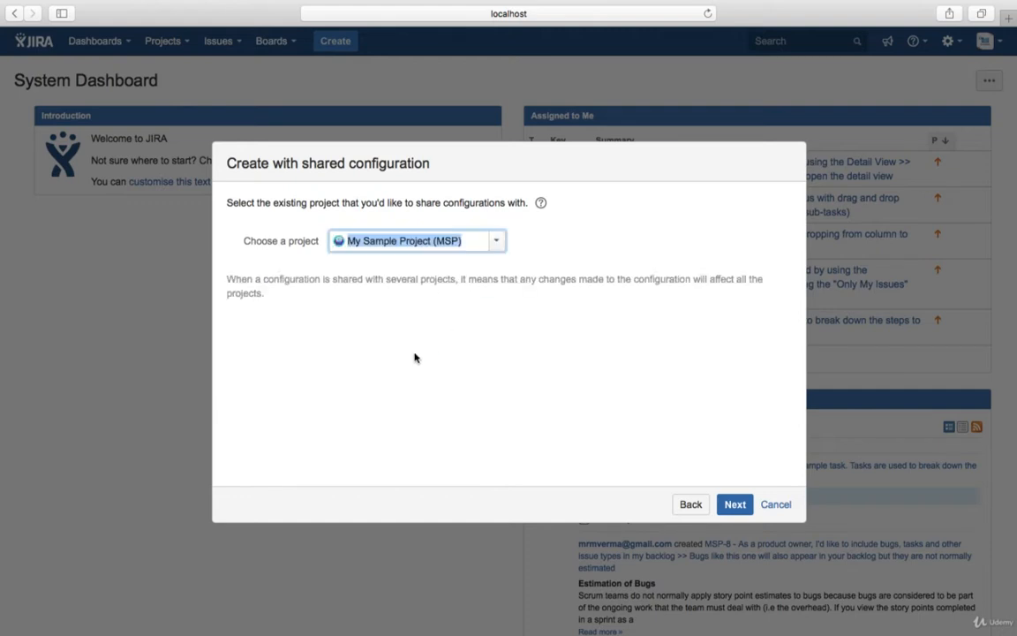
{"action": "left_click_drag", "start_coordinate": [357, 281], "coordinate": [407, 306]}
{"action": "left_click", "coordinate": [407, 305]}
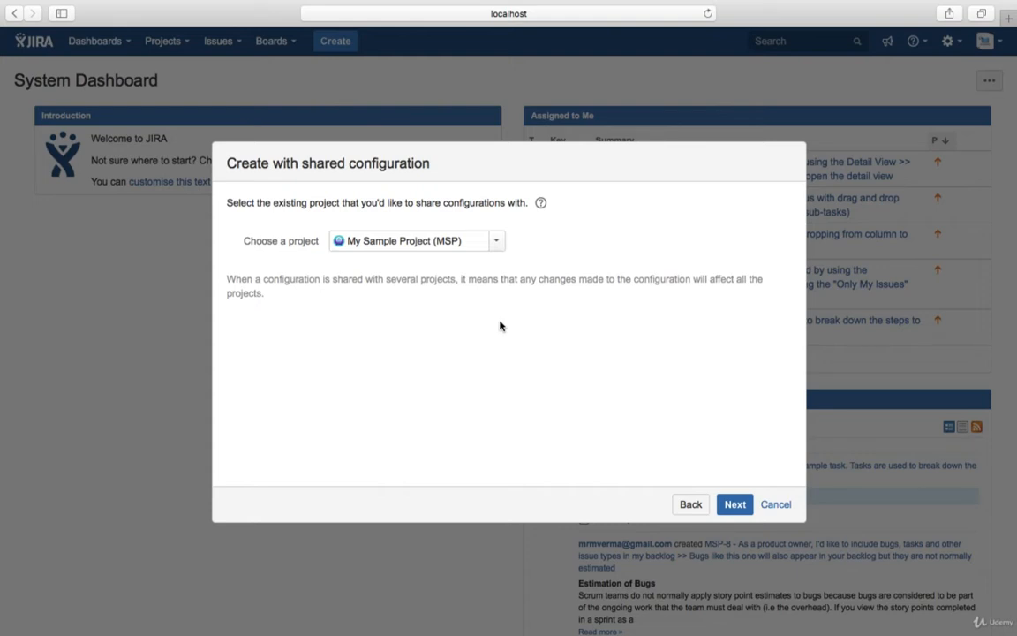
{"action": "left_click", "coordinate": [690, 507]}
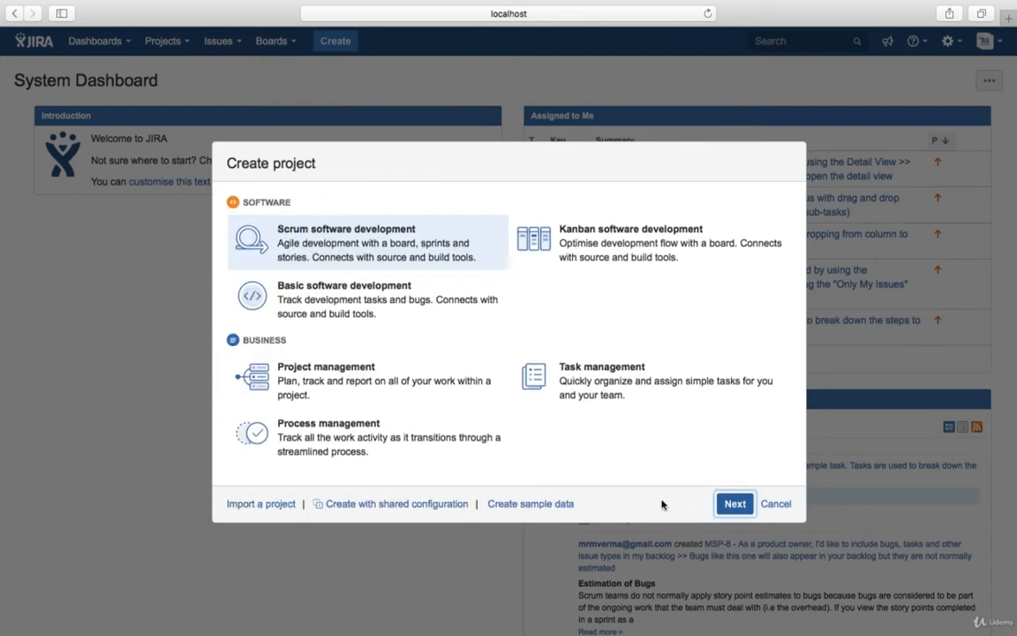
- Open Import a project and confirm administrator access by entering the account password
{"action": "left_click", "coordinate": [263, 504]}
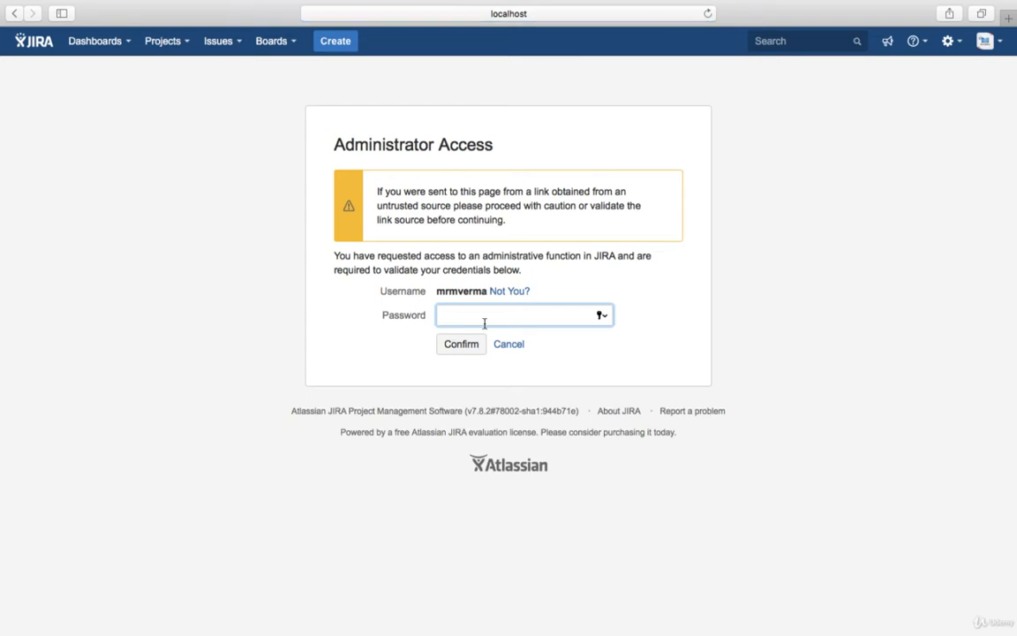
{"action": "type", "text": "••••••••••"}
{"action": "left_click", "coordinate": [458, 345]}
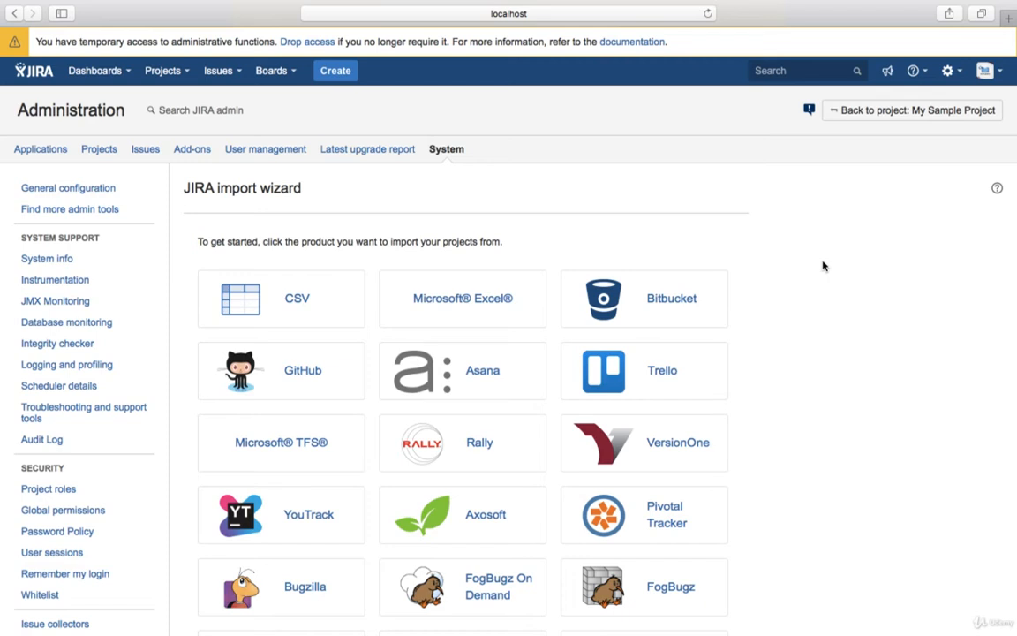
- Browse the import wizard's source products and return to My Sample Project
{"action": "scroll", "coordinate": [870, 362], "scroll_direction": "down", "scroll_amount": 3}
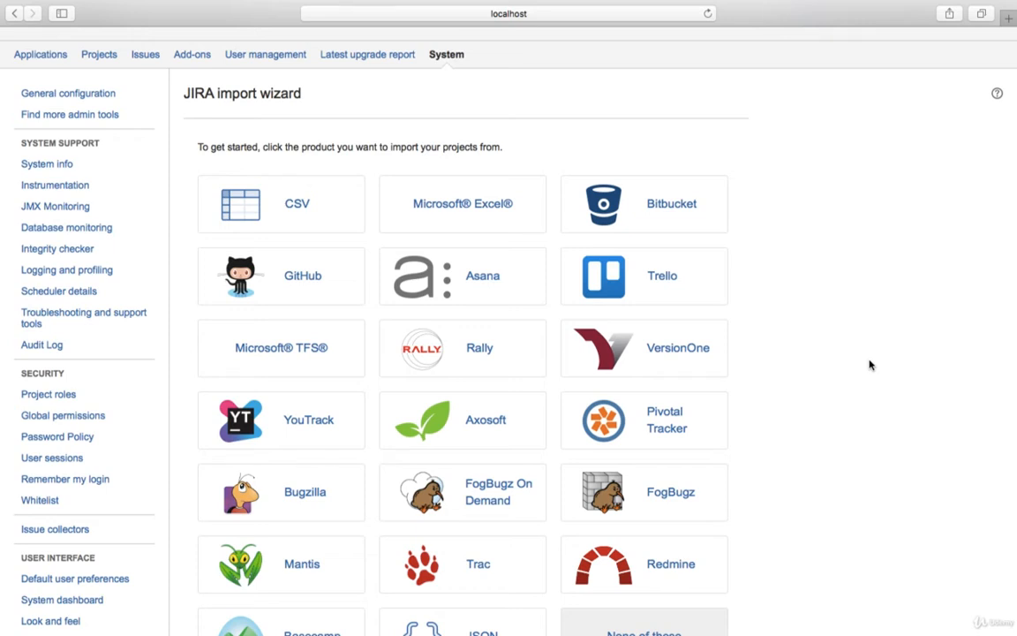
{"action": "scroll", "coordinate": [870, 364], "scroll_direction": "up", "scroll_amount": 3}
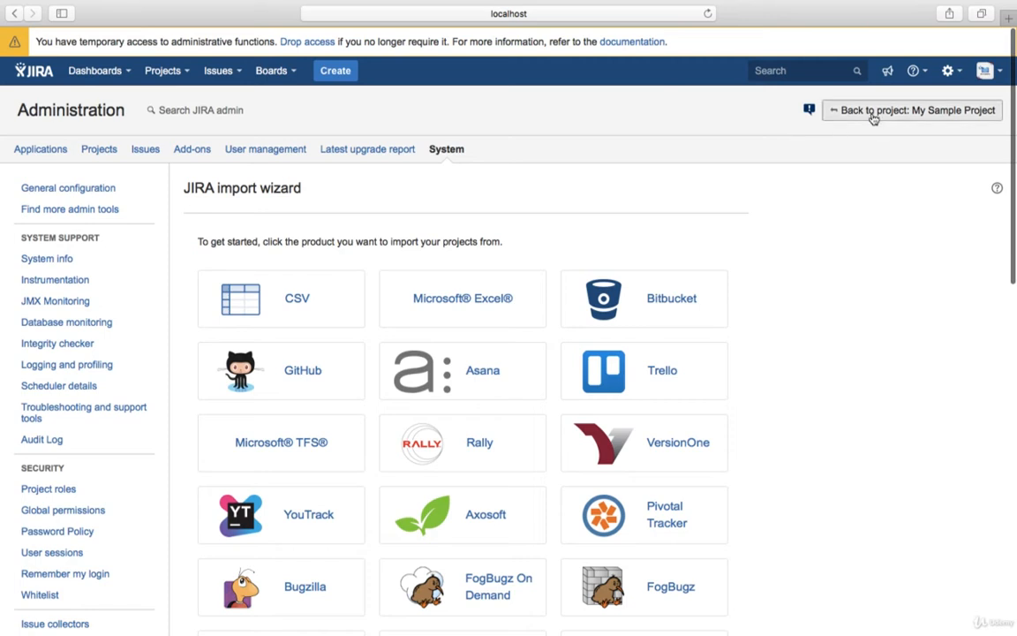
{"action": "left_click", "coordinate": [872, 114]}
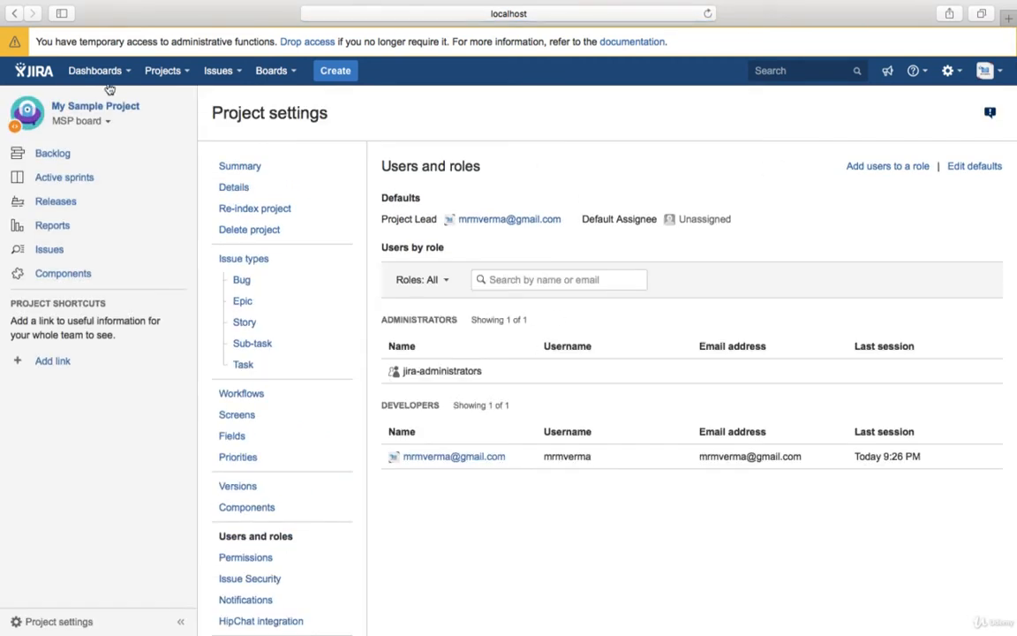
- Start creating a new project using the Scrum software development template
{"action": "left_click", "coordinate": [164, 70]}
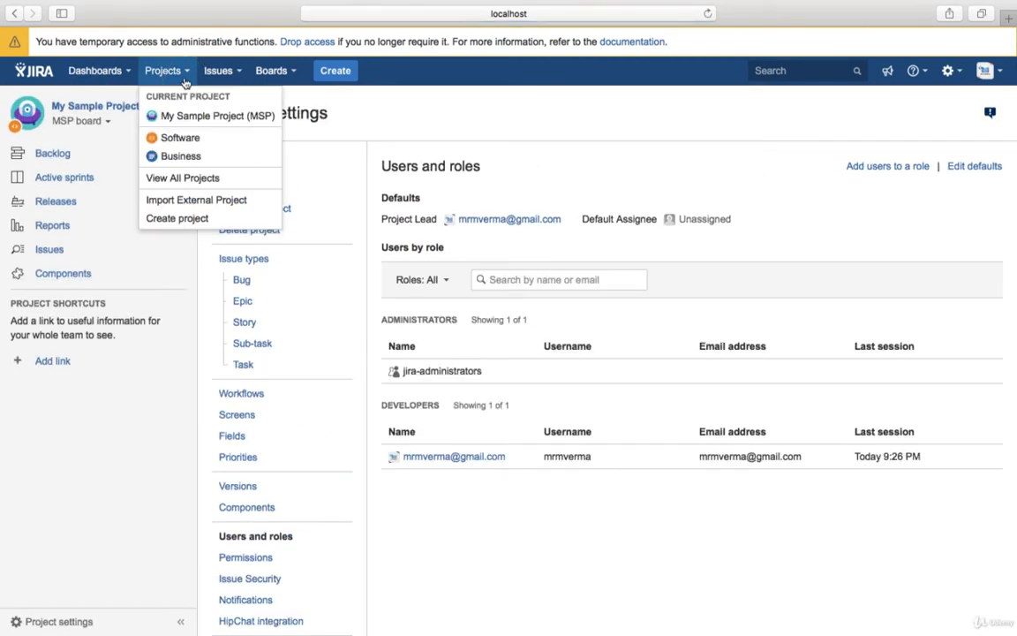
{"action": "left_click", "coordinate": [177, 219]}
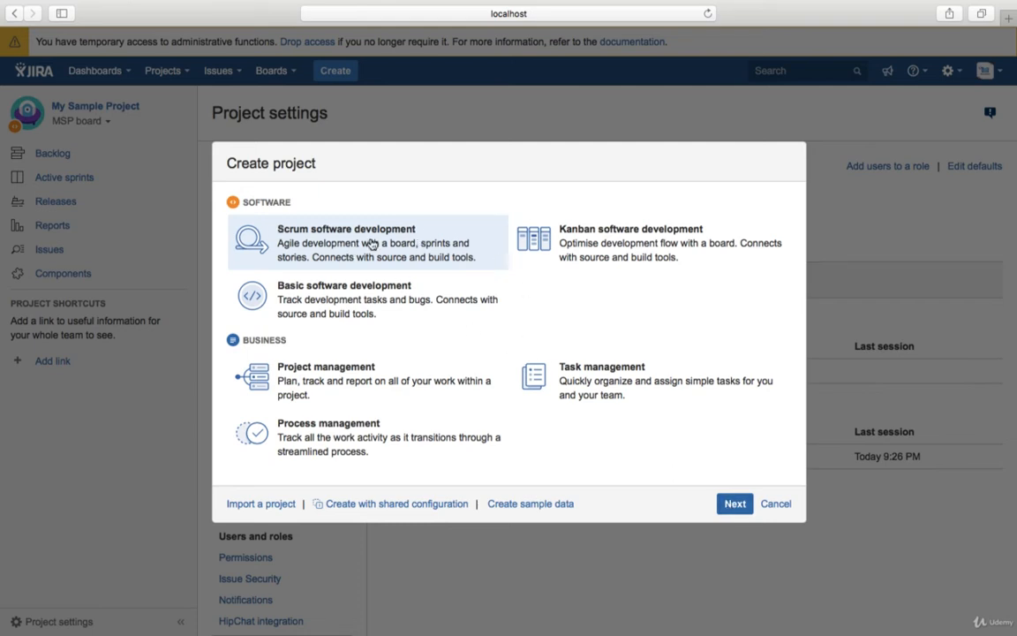
{"action": "left_click", "coordinate": [733, 504]}
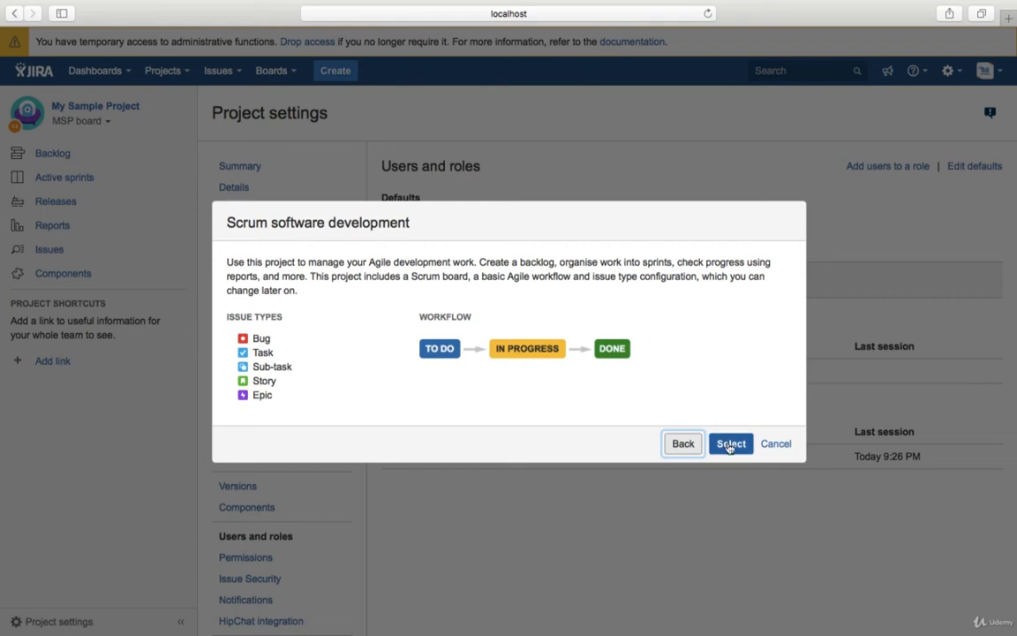
{"action": "left_click", "coordinate": [729, 445]}
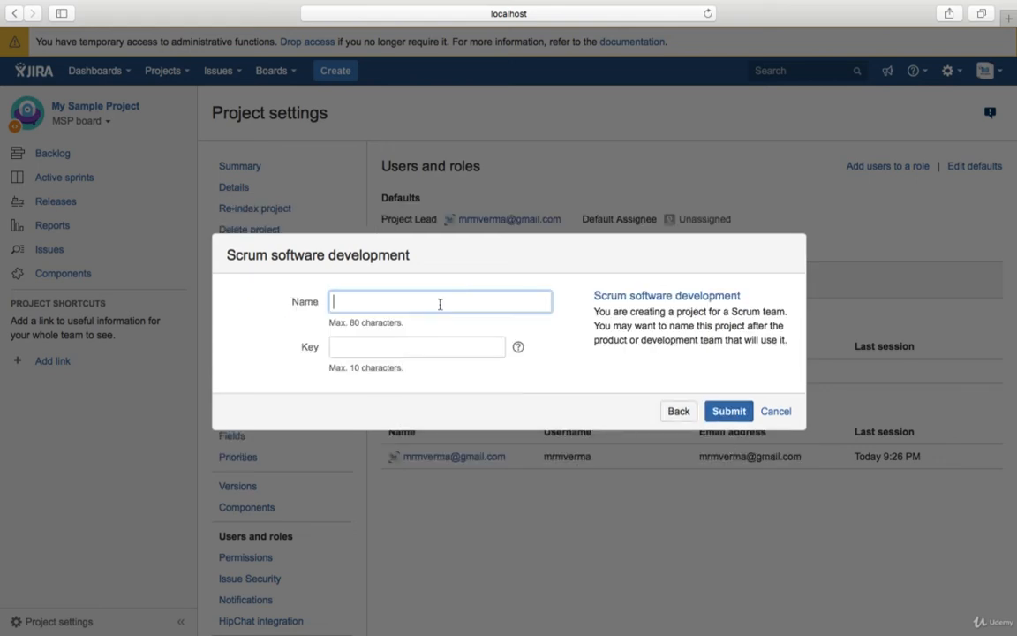
- Name the project Test Project, set its key to TPP, and submit it
{"action": "type", "text": "Test Project"}
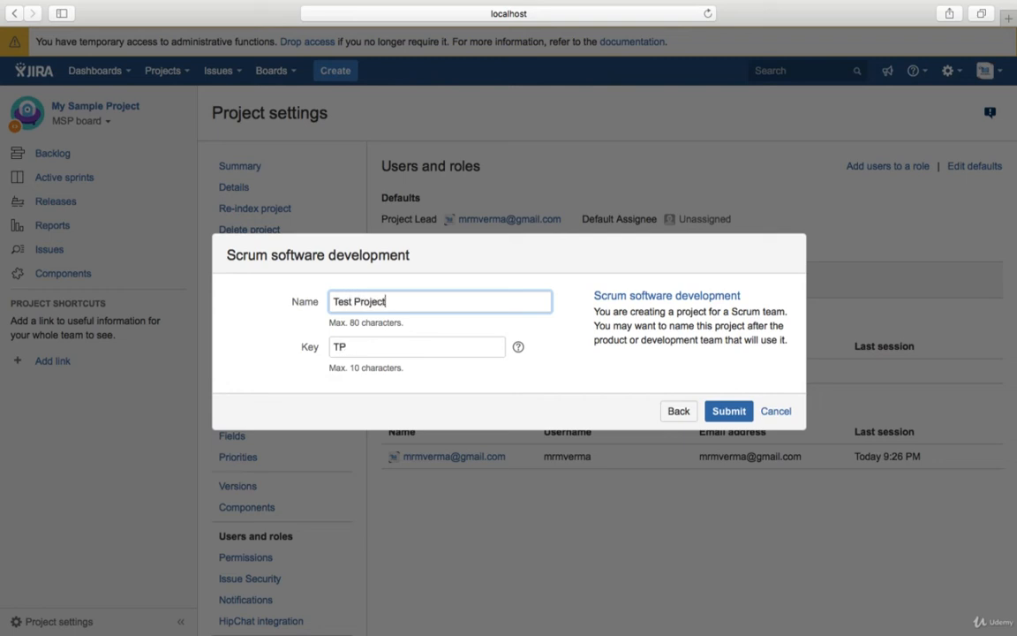
{"action": "left_click", "coordinate": [726, 412]}
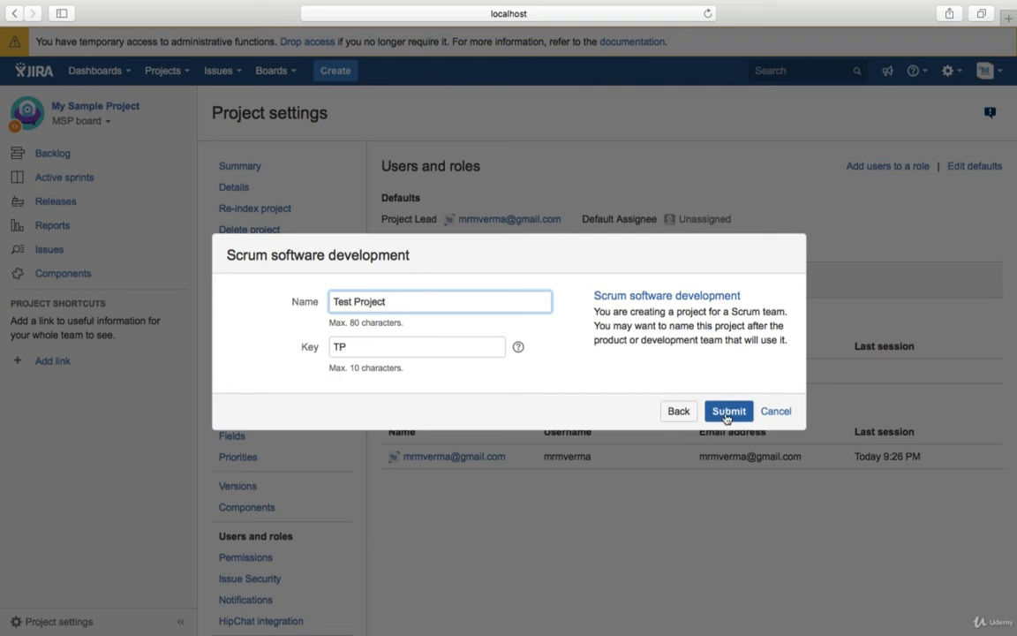
{"action": "left_click", "coordinate": [350, 348]}
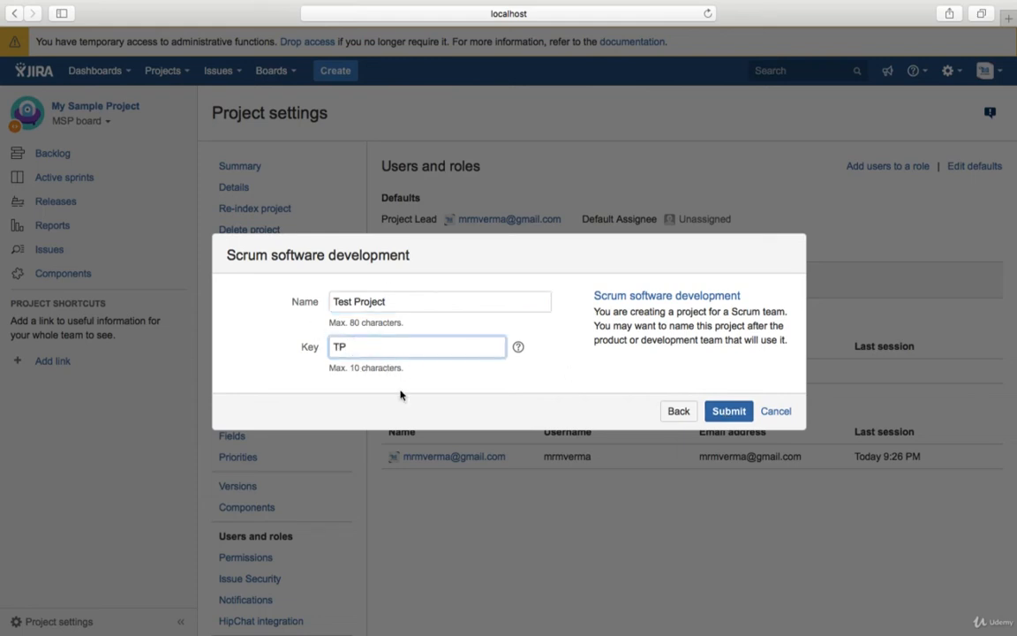
{"action": "type", "text": "P"}
{"action": "left_click", "coordinate": [728, 415]}
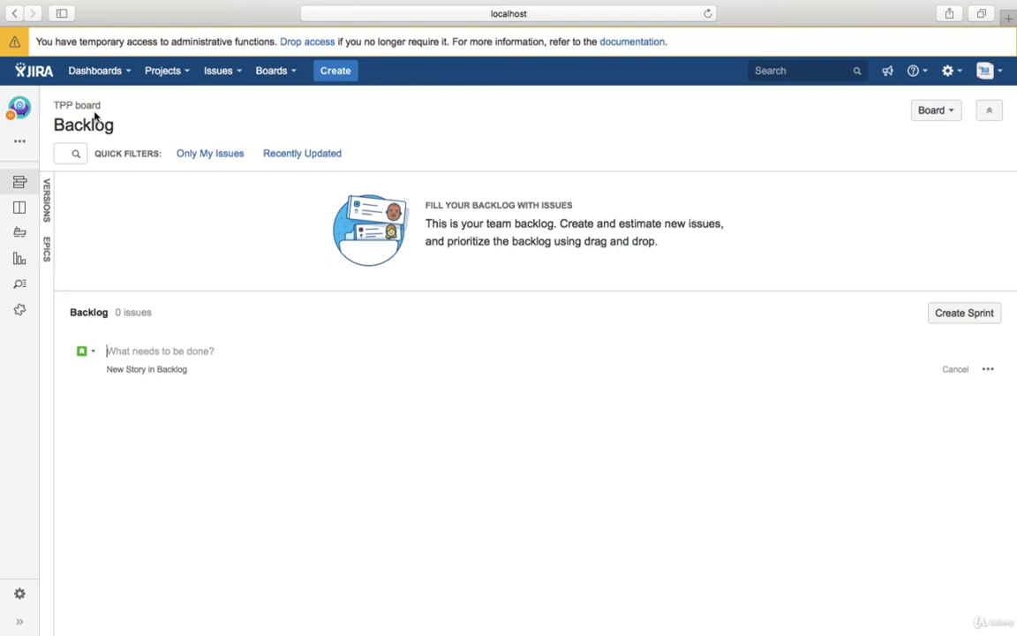
- Select the TPP board title on the new project's backlog
{"action": "left_click", "coordinate": [56, 106]}
{"action": "left_click_drag", "start_coordinate": [55, 106], "coordinate": [107, 107]}
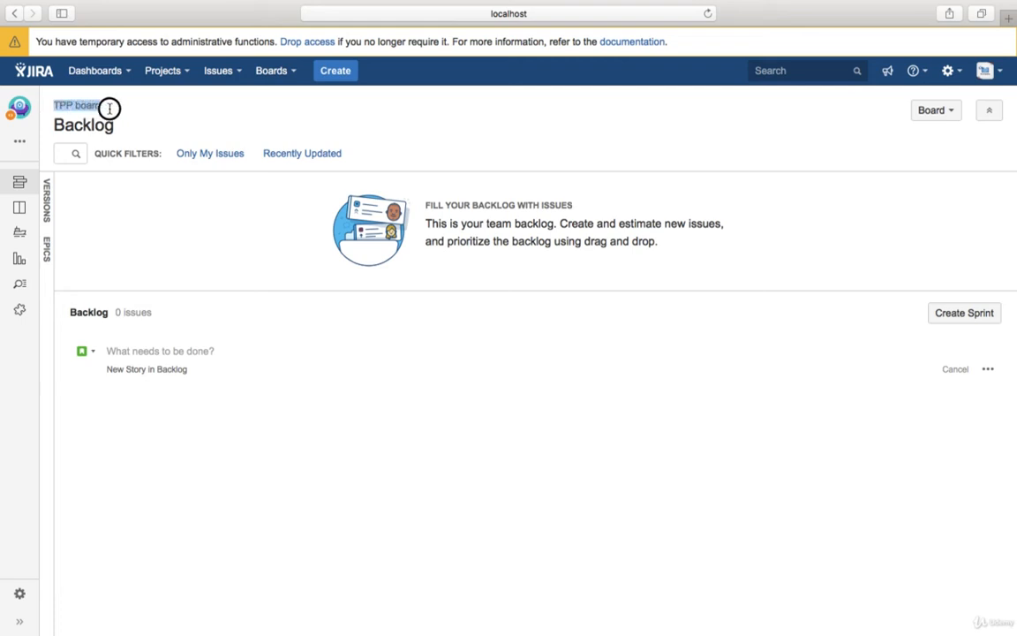
{"action": "left_click", "coordinate": [113, 110]}
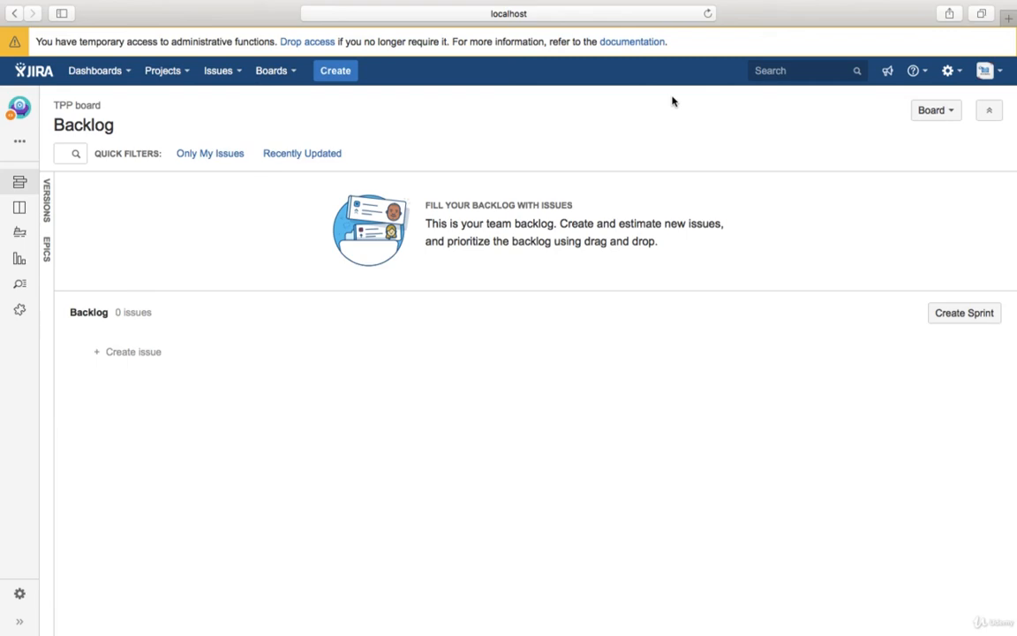
{"action": "mouse_move", "coordinate": [438, 3]}
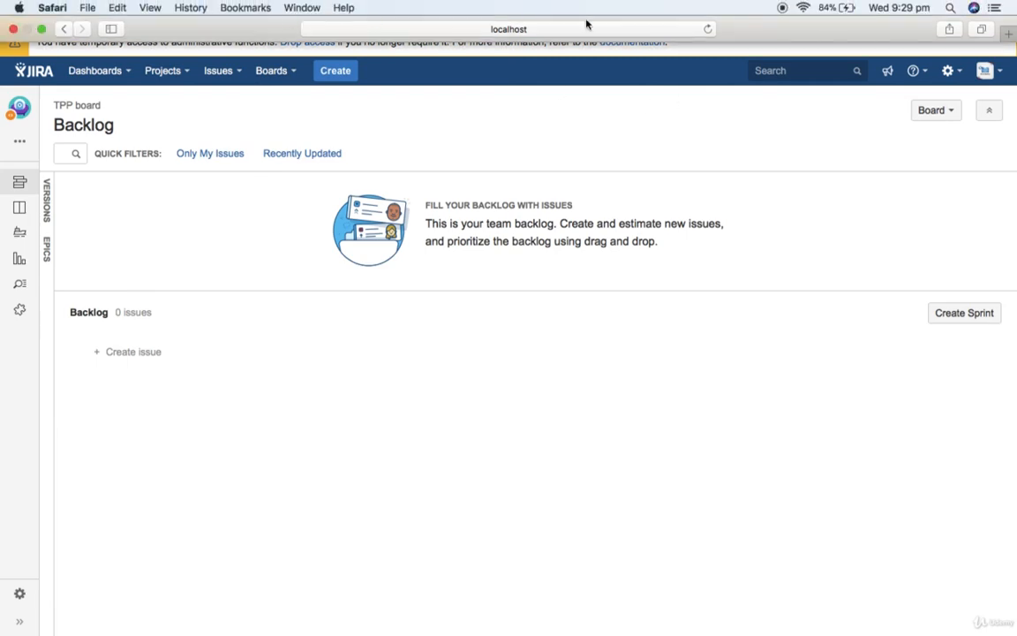